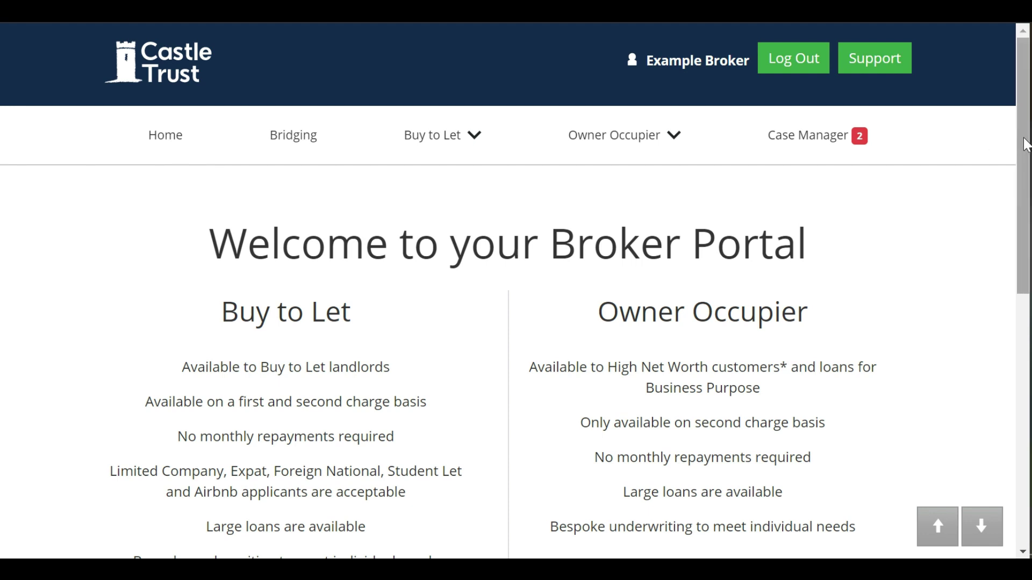
Scroll through the Case Manager list down to the Case Stage key (DFT Draft to NLP No Longer Proceeding)
left_click_drag(1025, 144, 1026, 236)
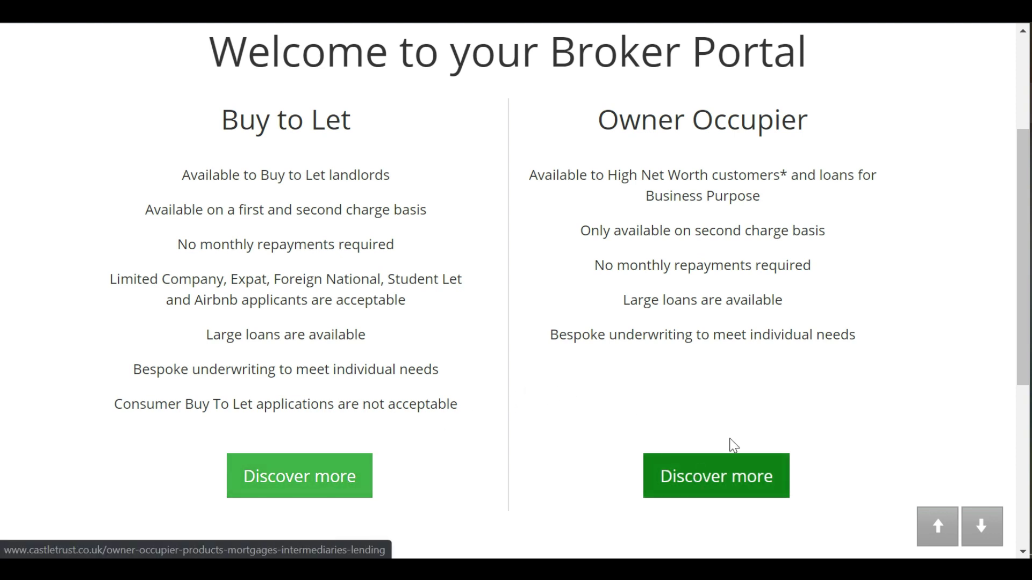
left_click_drag(1022, 290, 1005, 166)
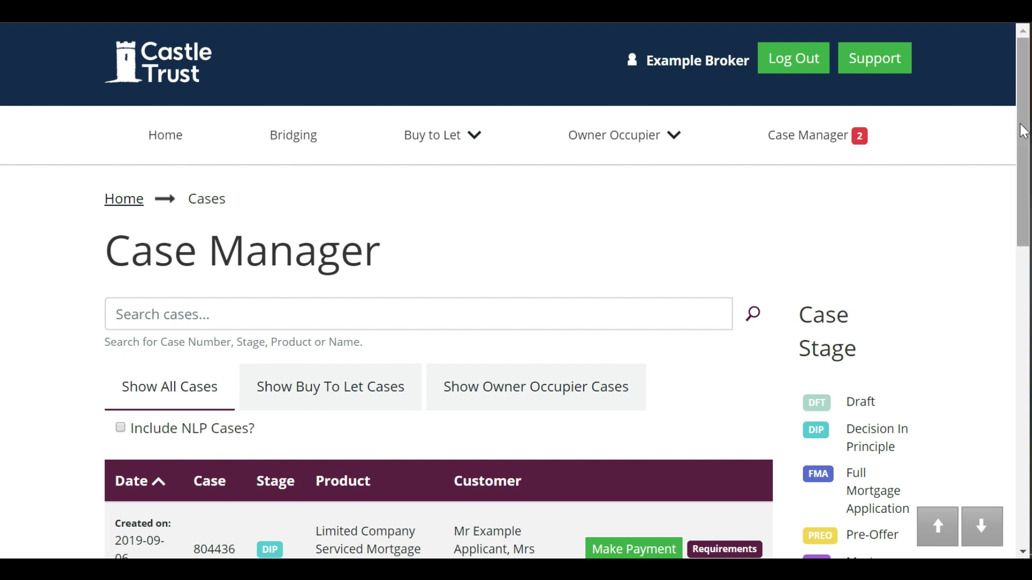
left_click_drag(1022, 134, 1023, 425)
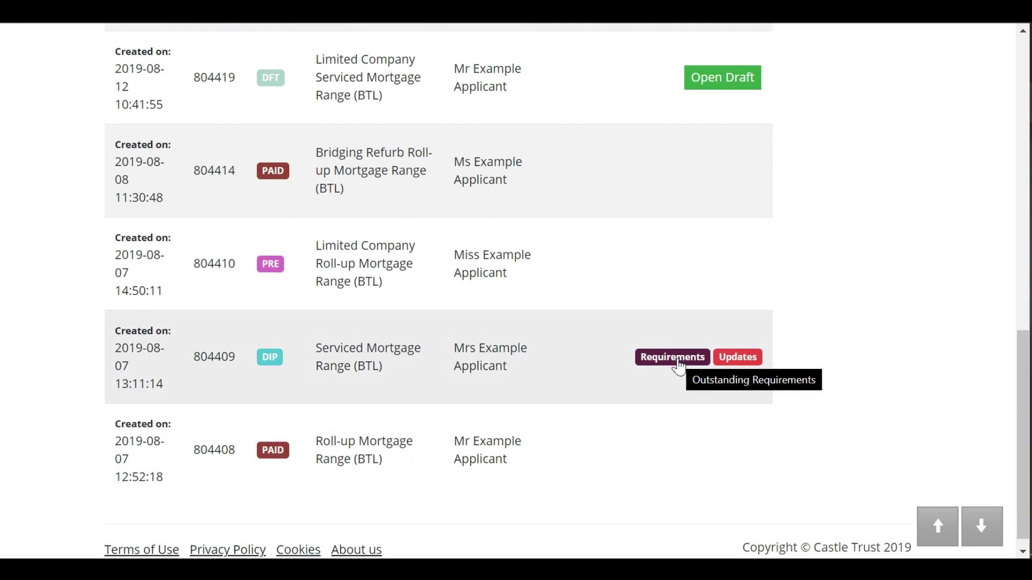
mouse_move(735, 364)
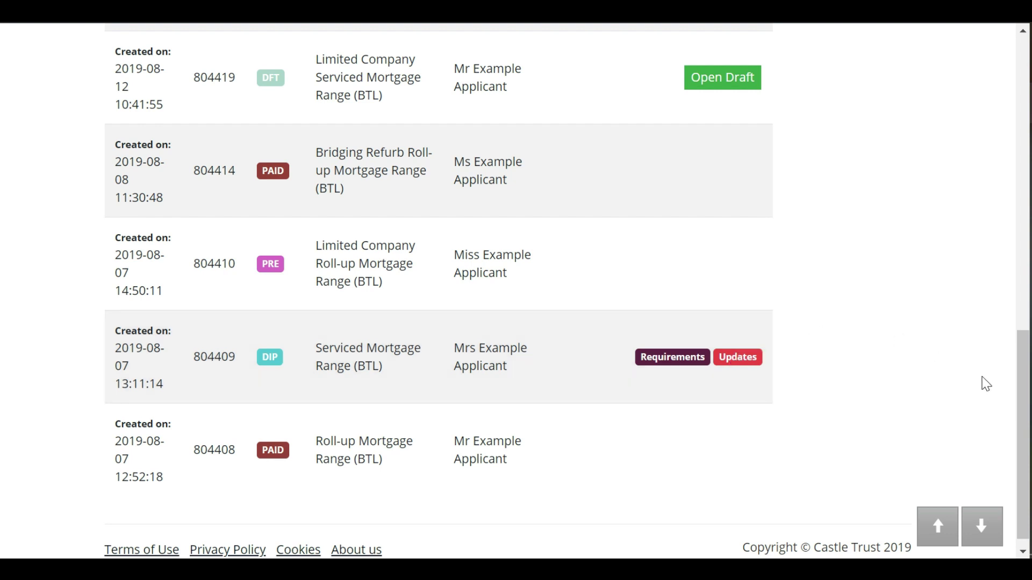
left_click_drag(1024, 395, 1014, 195)
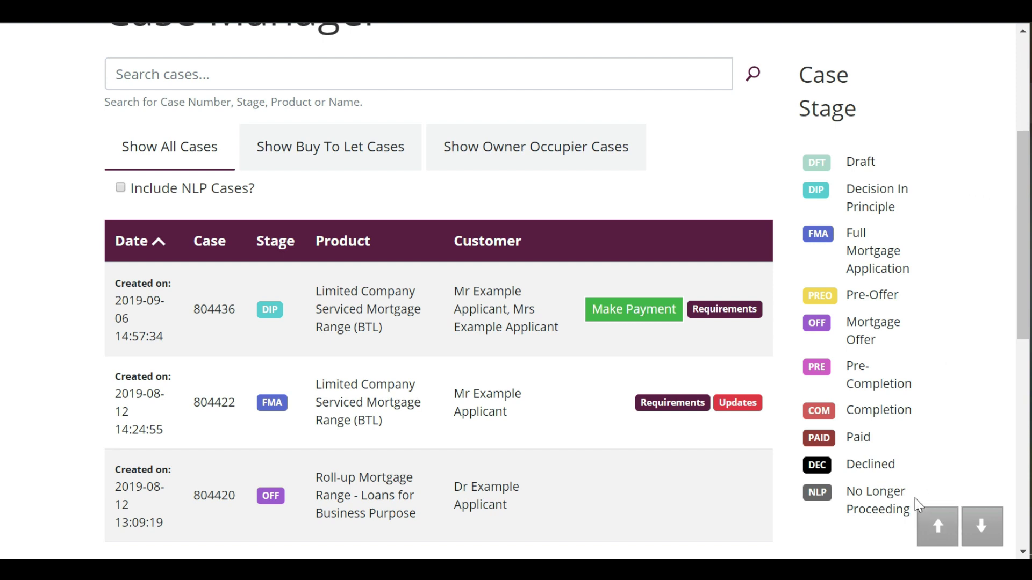
left_click(663, 78)
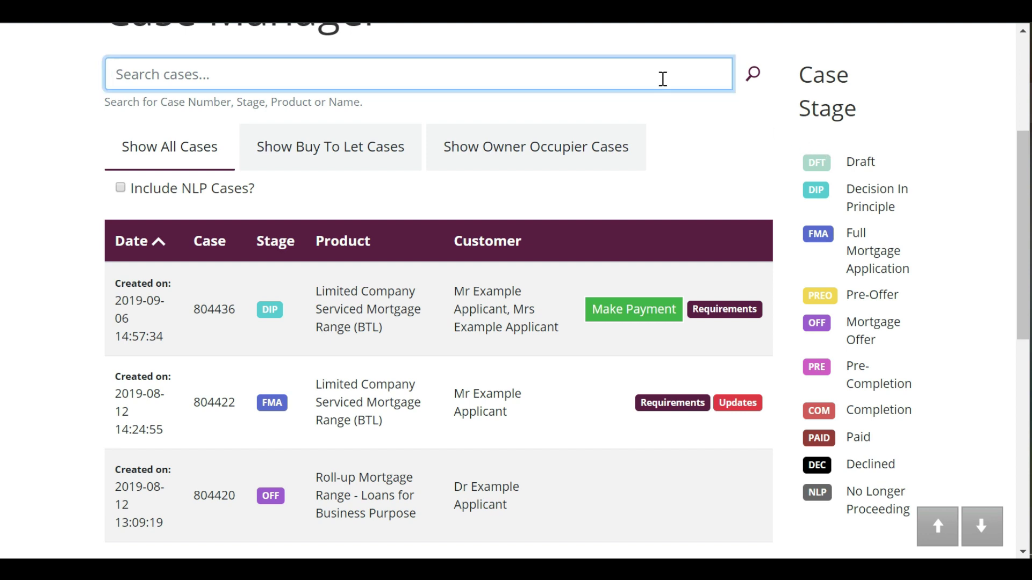
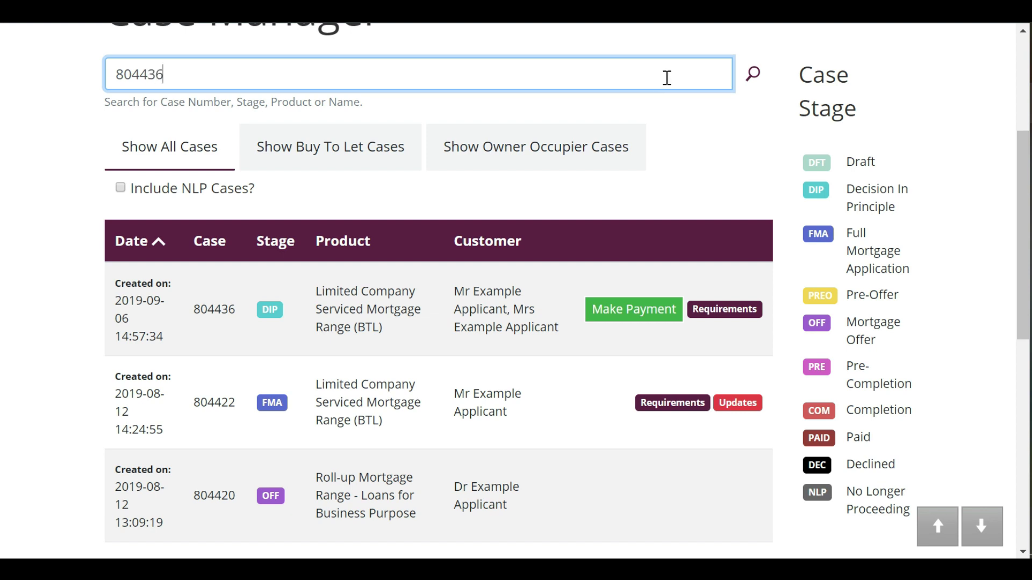
left_click(754, 76)
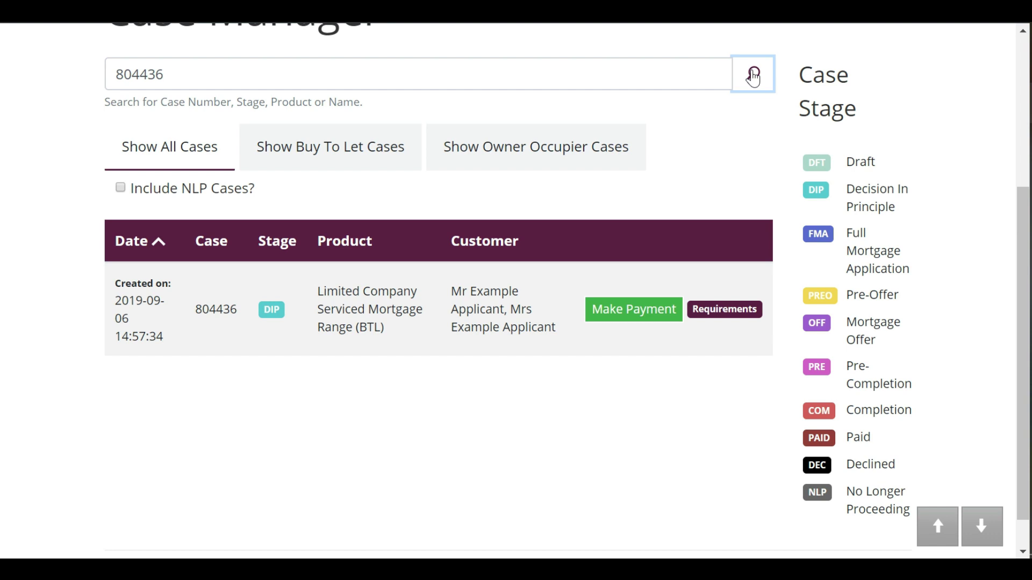
left_click(190, 155)
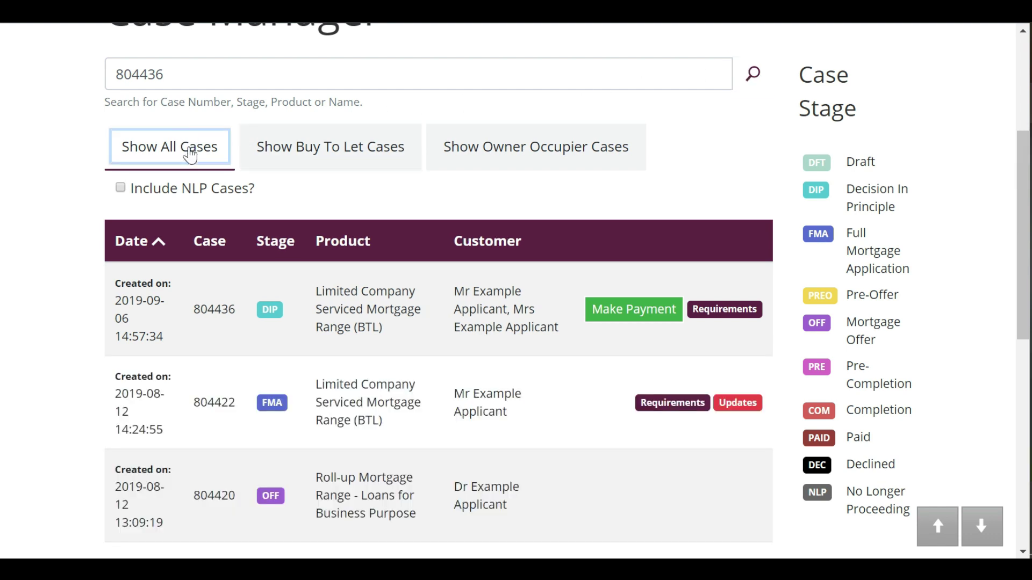
double_click(195, 79)
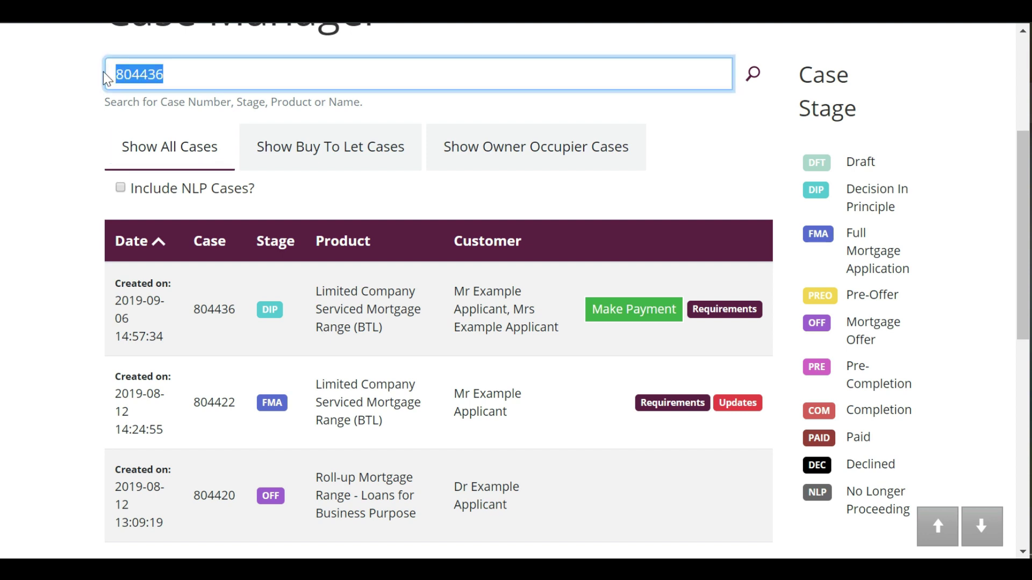
key("BackSpace")
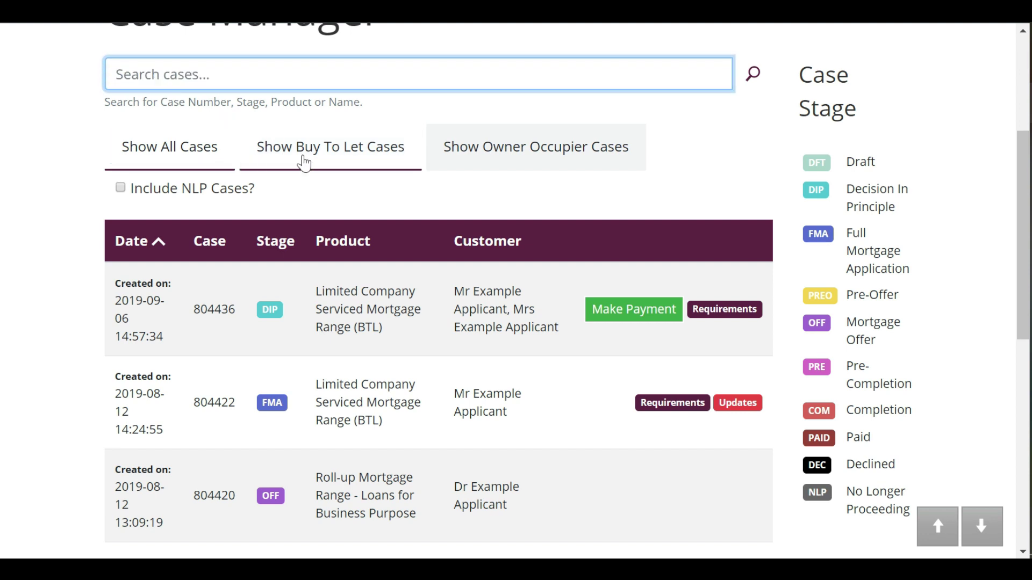
left_click(307, 162)
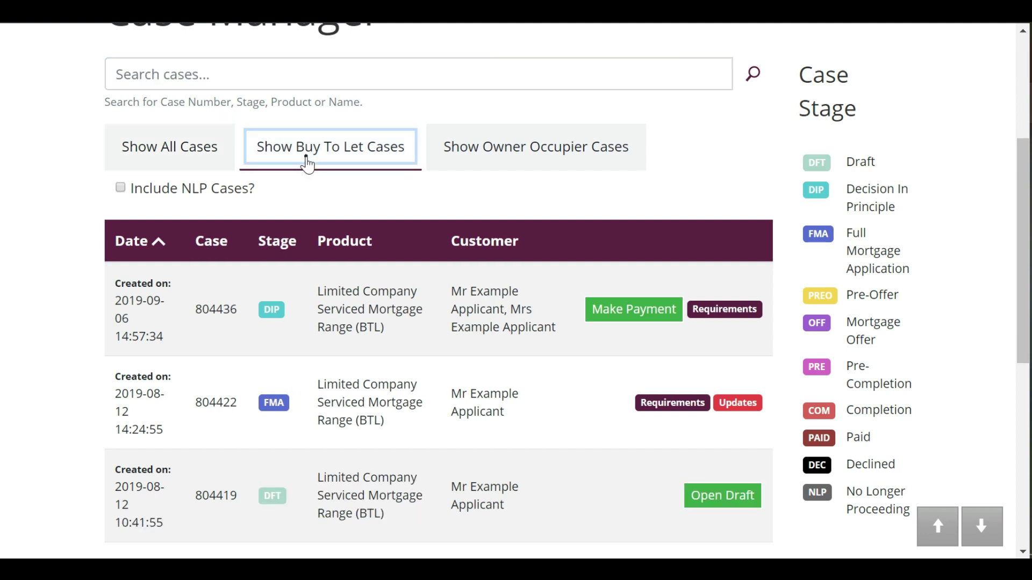
left_click(478, 165)
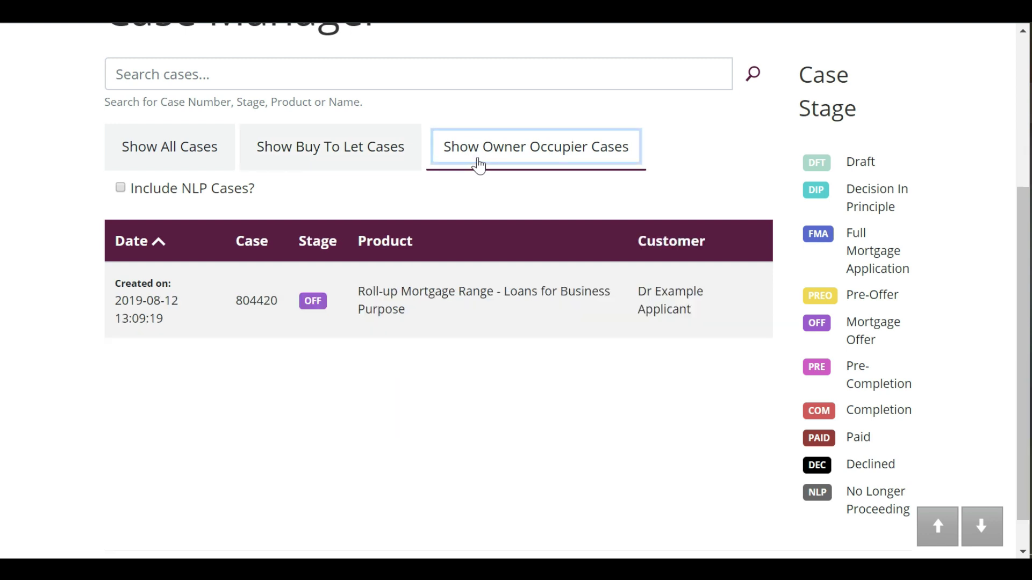
left_click(170, 159)
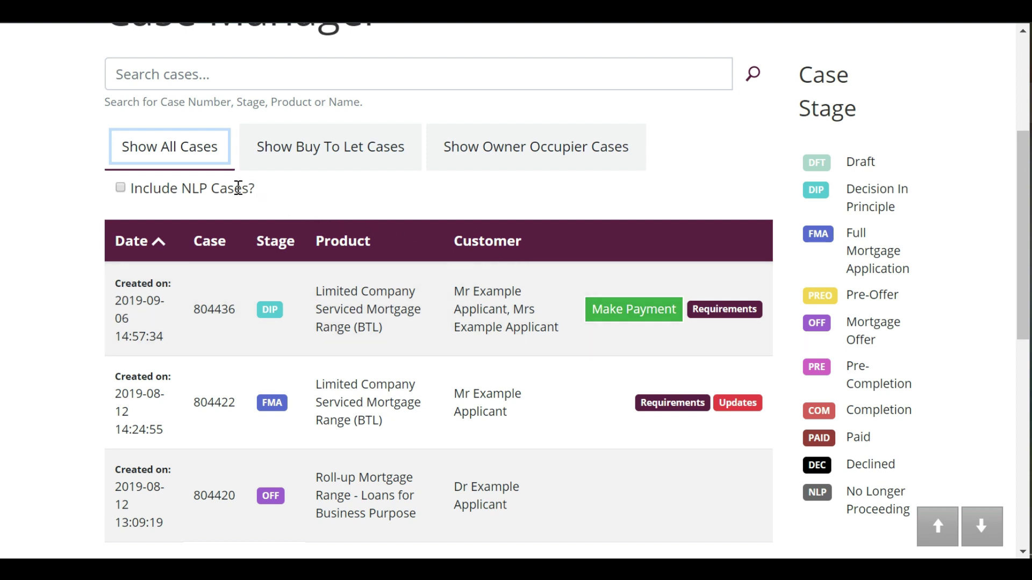
left_click(120, 188)
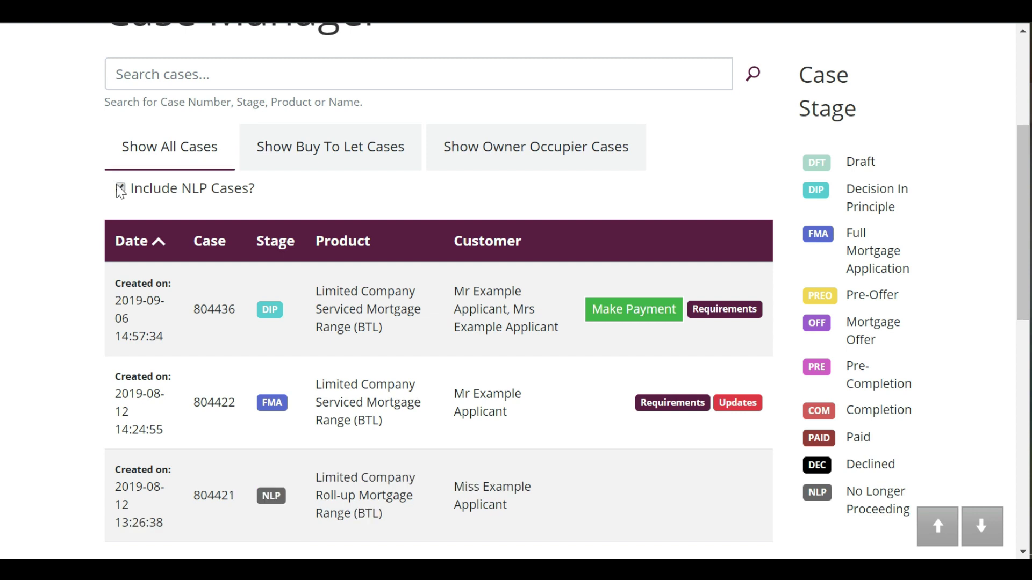
left_click(120, 188)
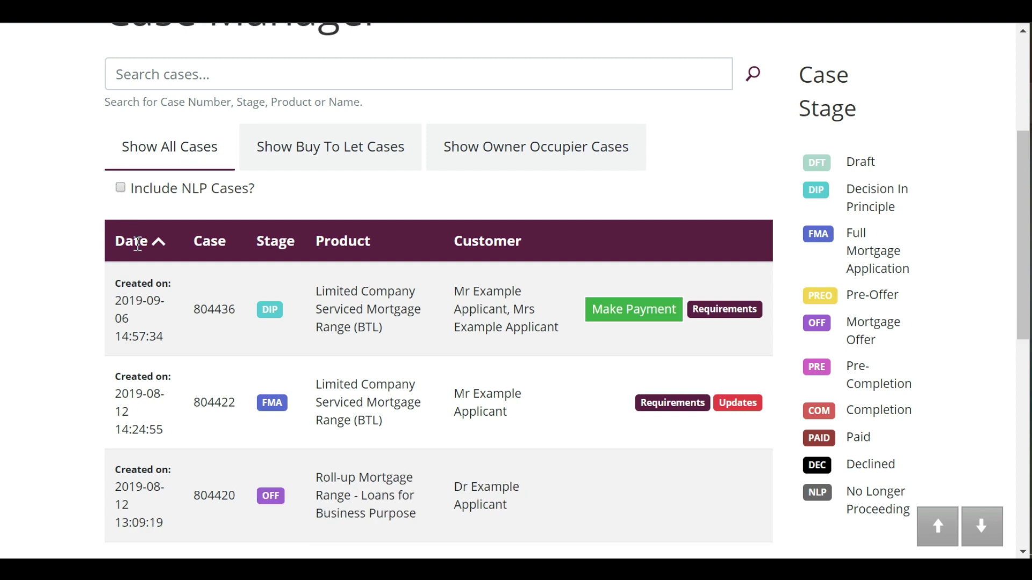
left_click(138, 243)
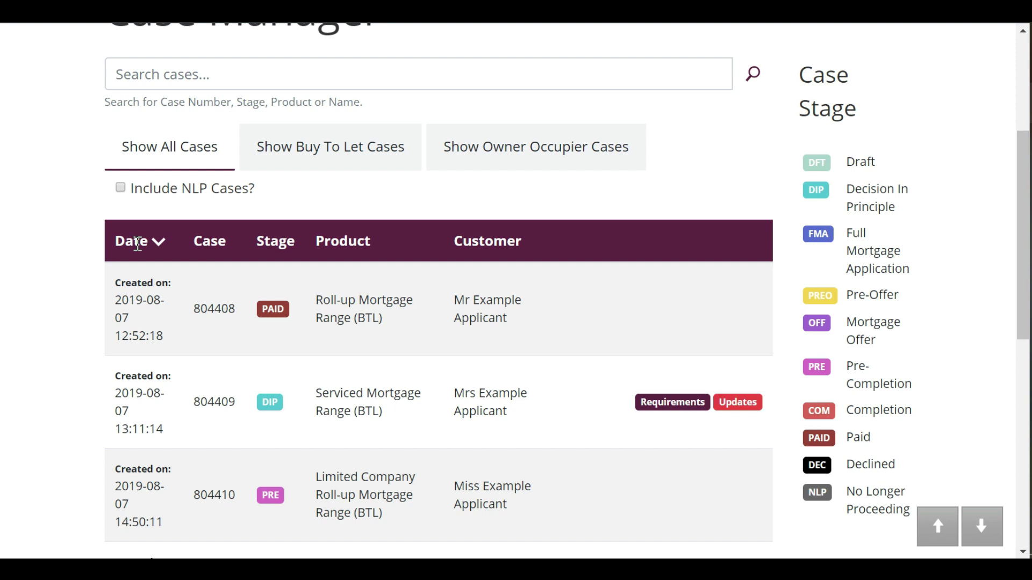
left_click(138, 243)
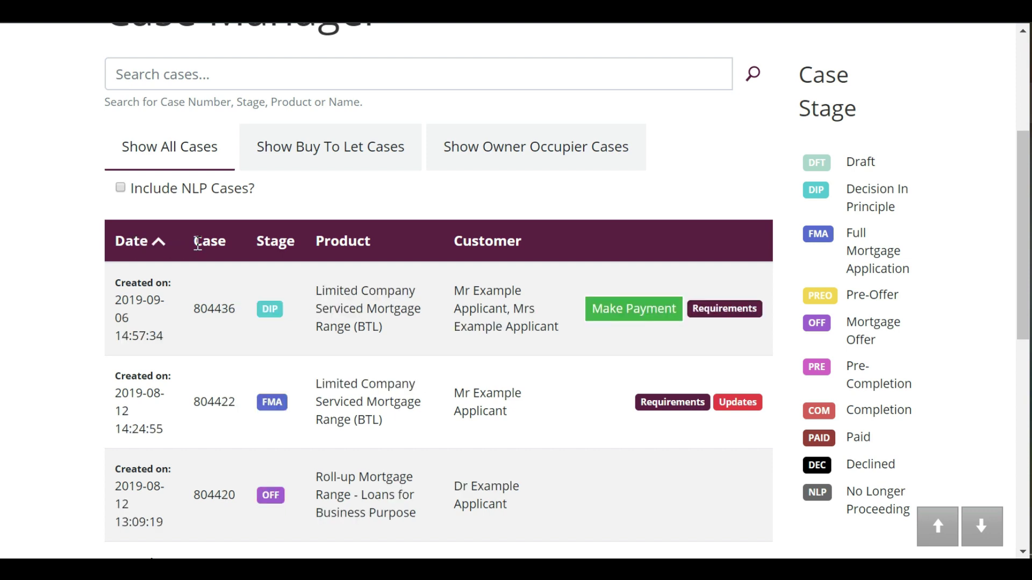
left_click(279, 244)
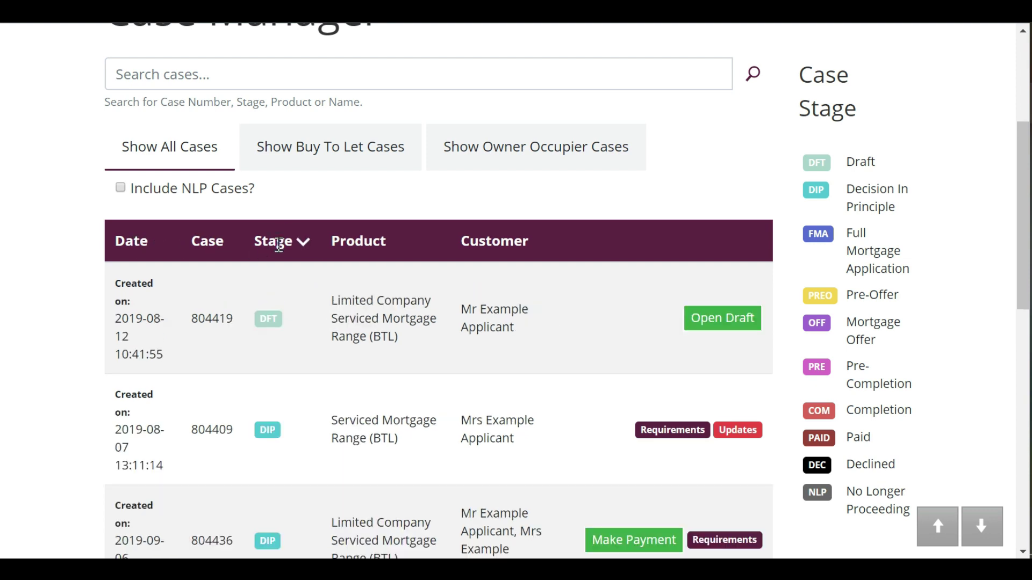
left_click(278, 244)
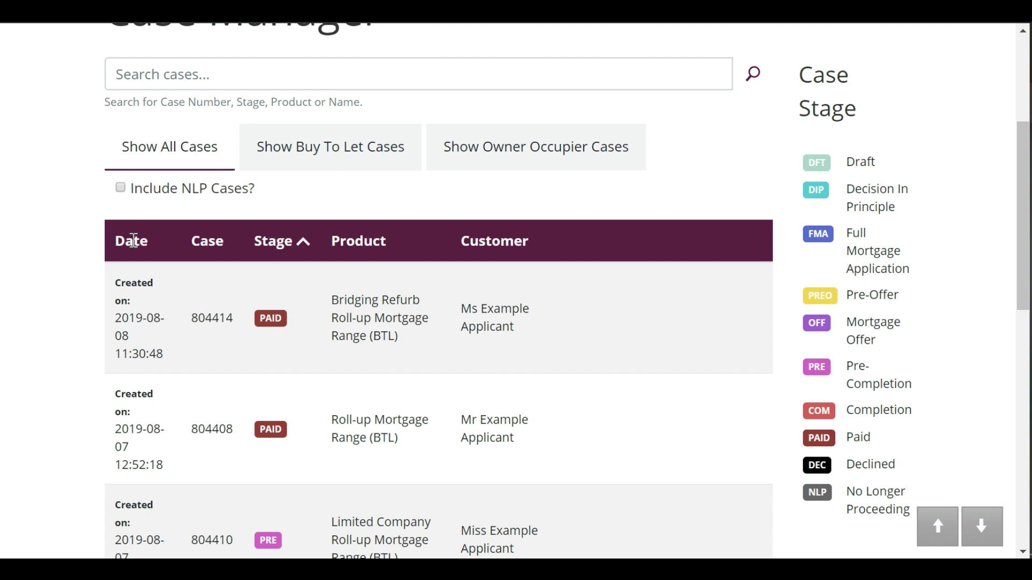
left_click(134, 240)
left_click(134, 240)
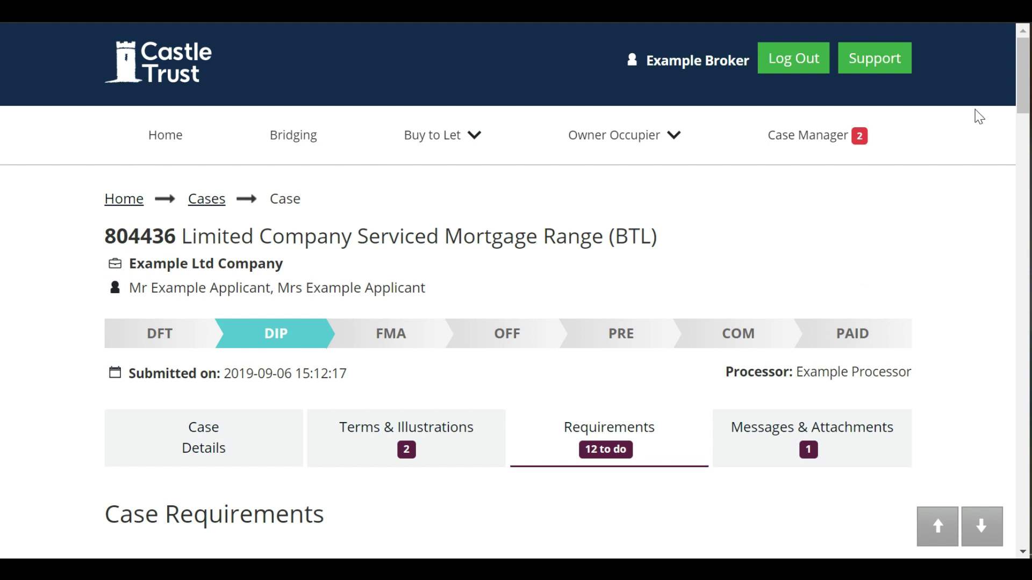
left_click_drag(1026, 96, 1026, 150)
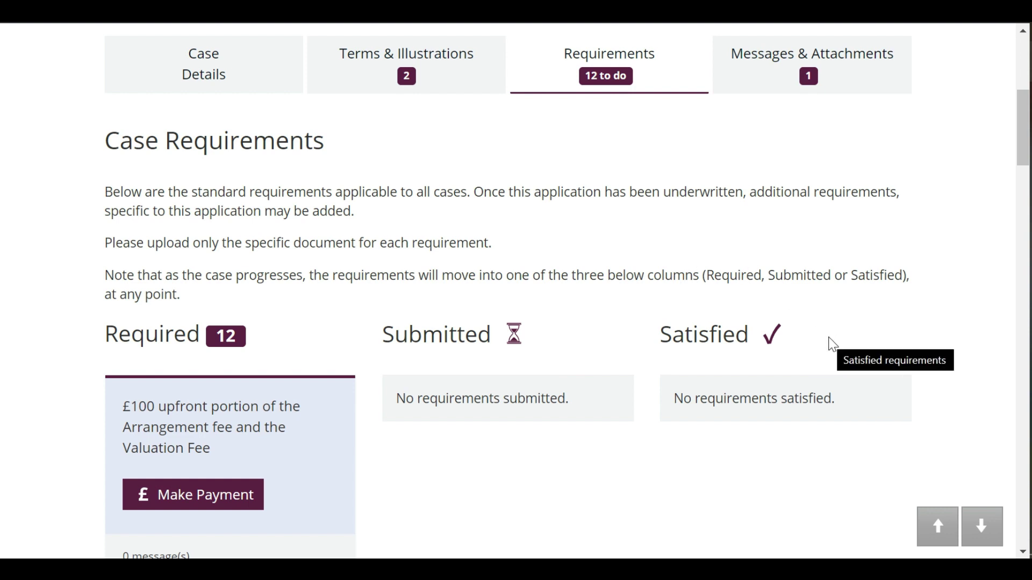
scroll(832, 337, "down", 1)
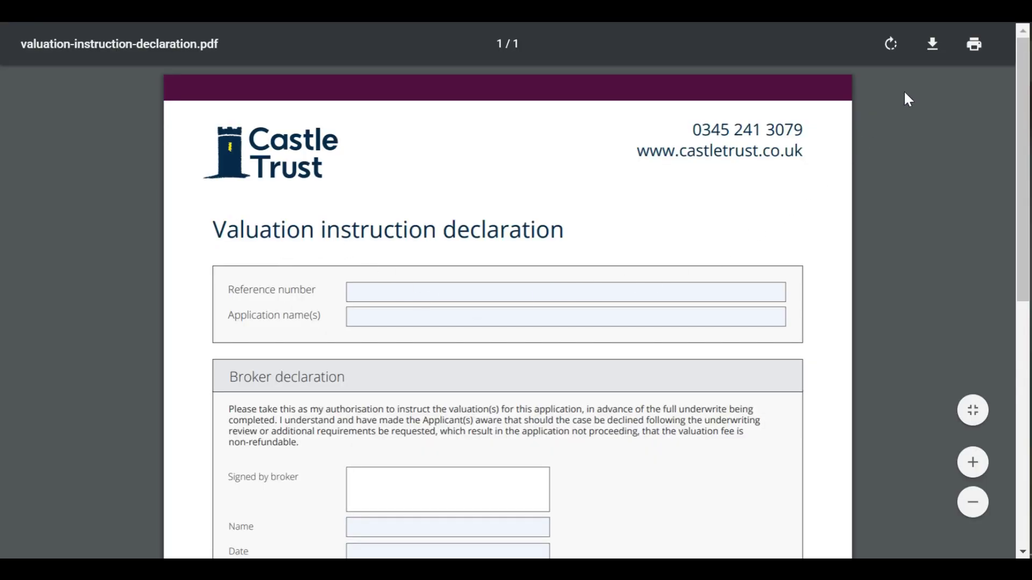
left_click(933, 45)
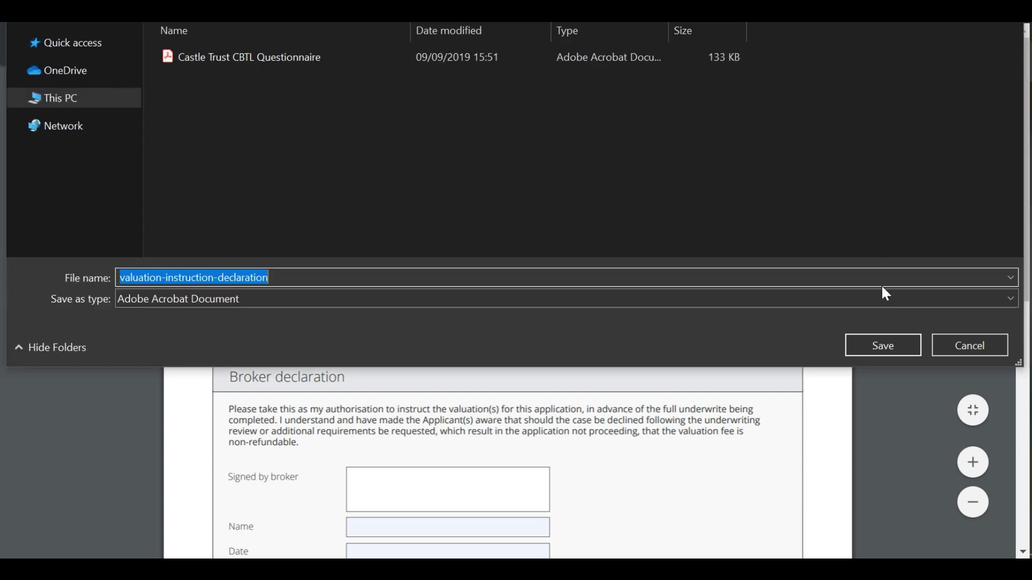
left_click(881, 342)
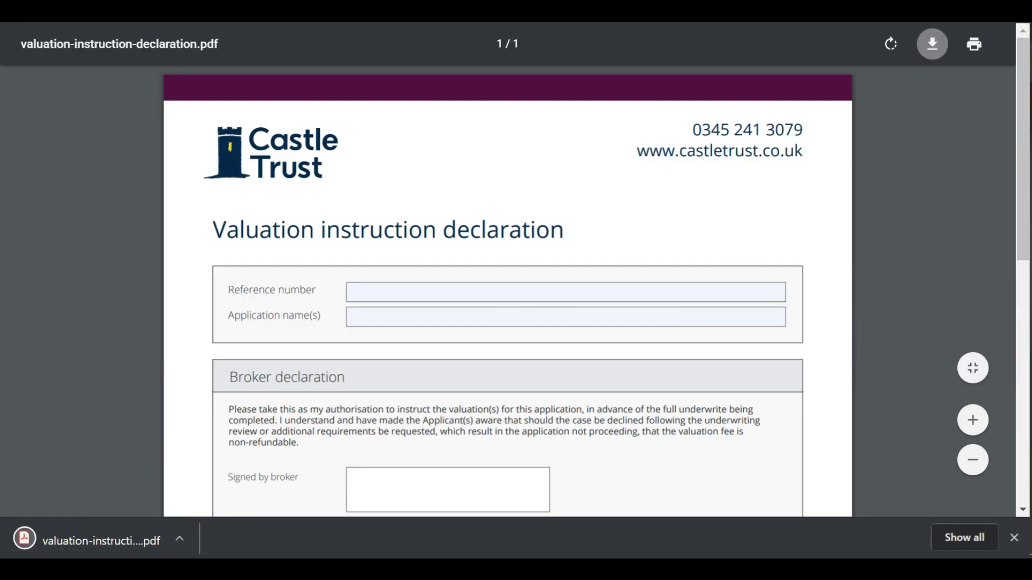
key("ctrl+w")
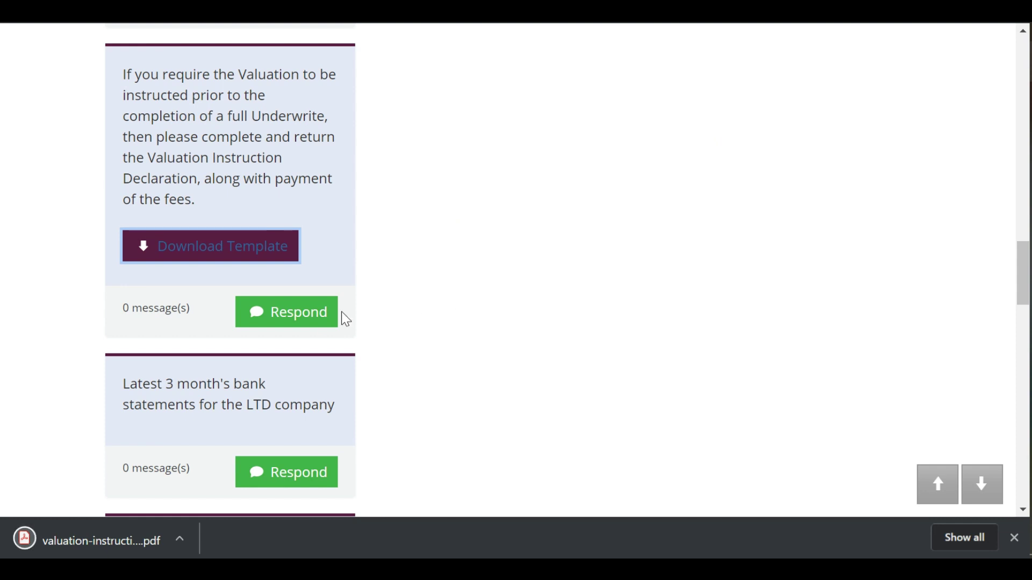
Upload valuation-instruction-declaration for the valuation requirement with the note 'Please see attached.'
left_click(303, 317)
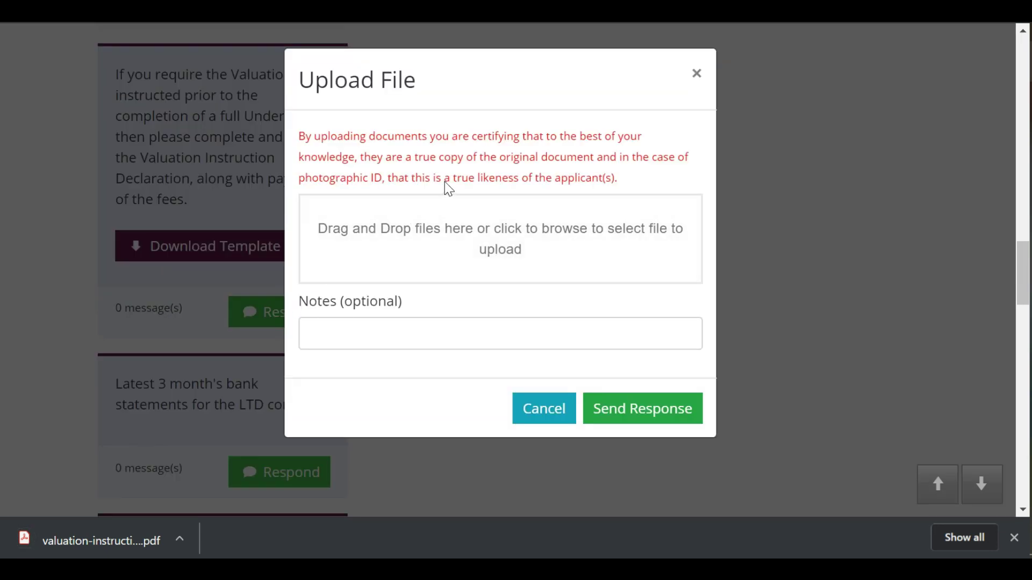
left_click(511, 251)
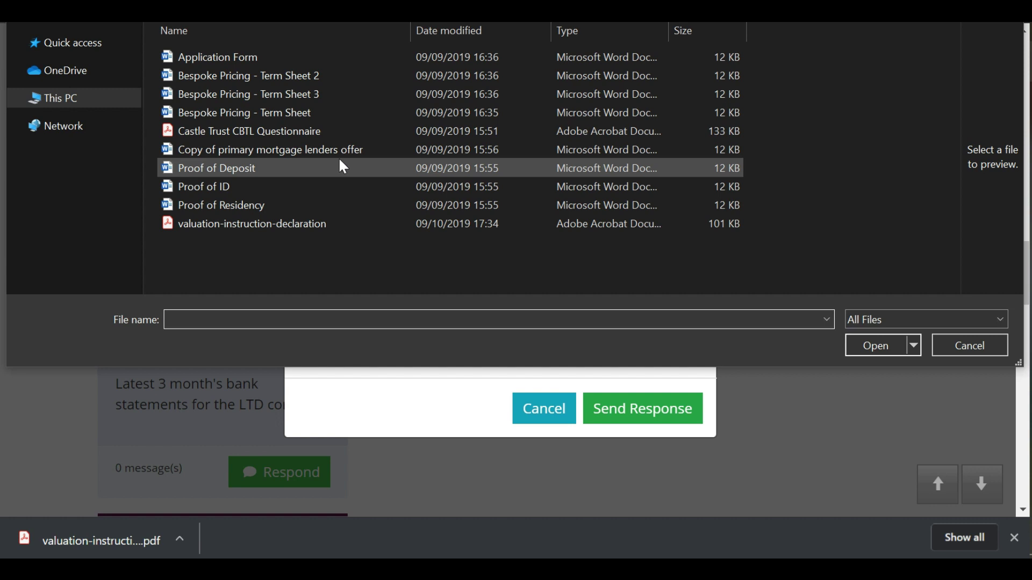
left_click(314, 222)
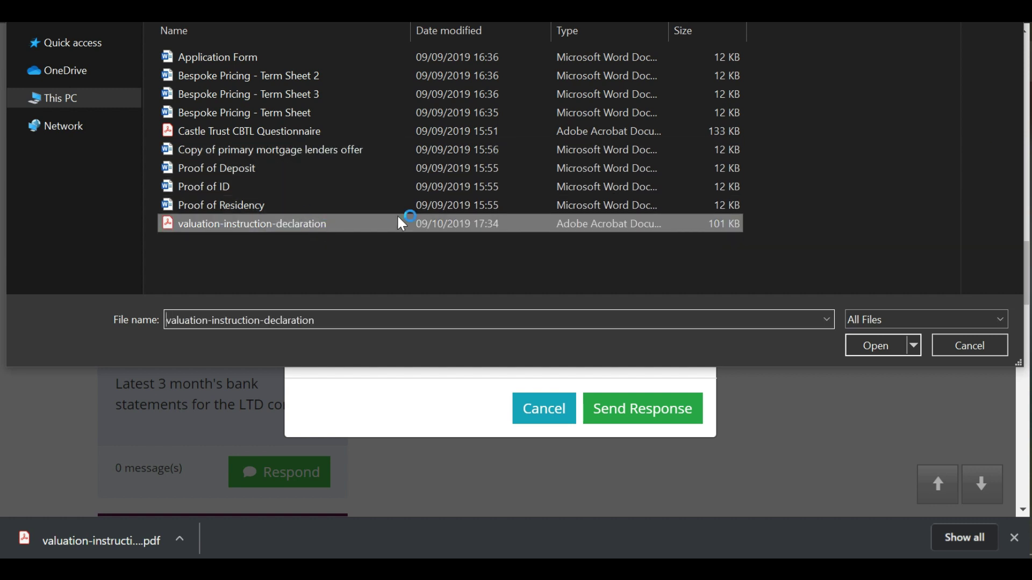
left_click(873, 347)
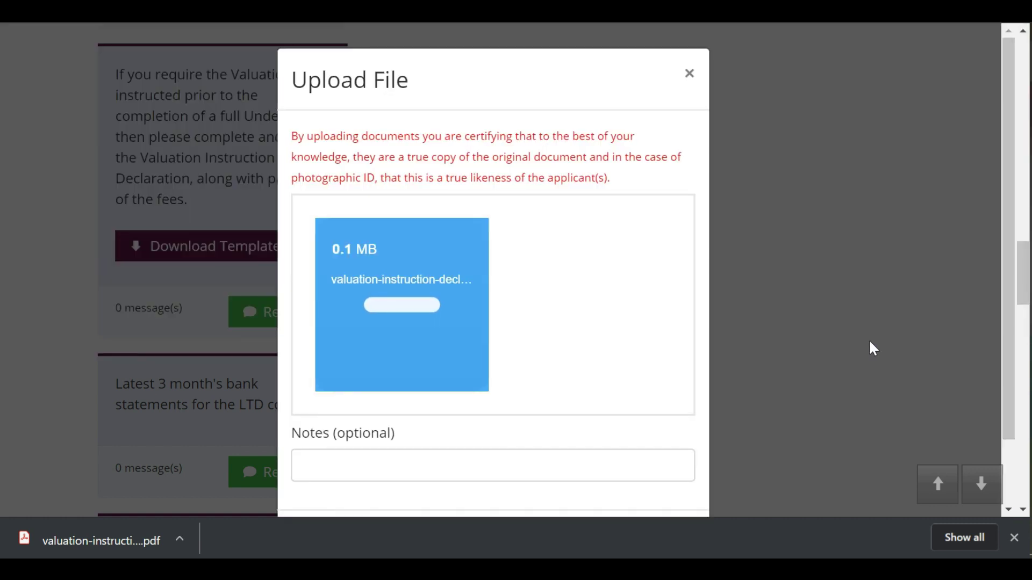
left_click_drag(1005, 281, 836, 408)
left_click(657, 394)
type("P")
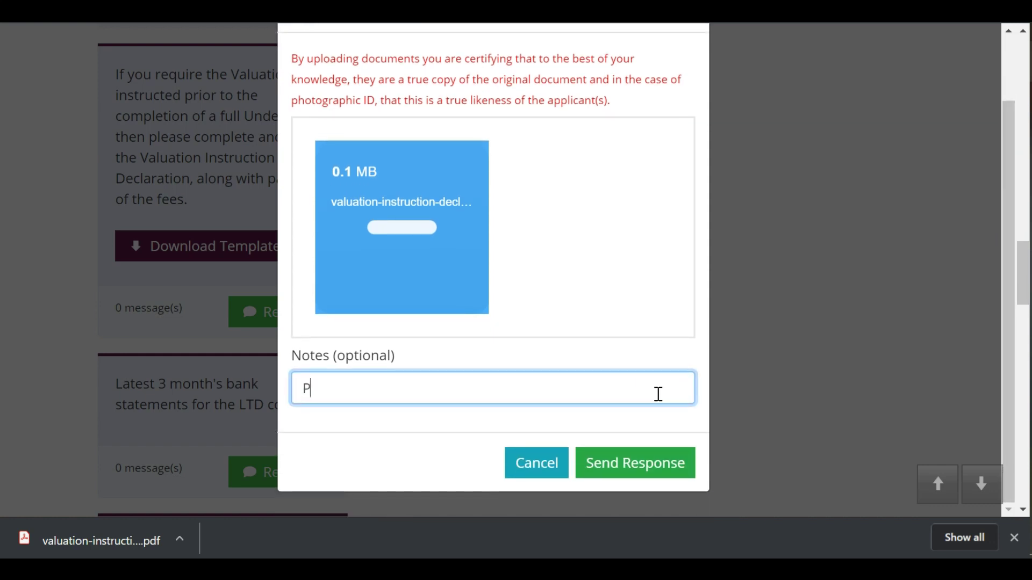
type("lease see a")
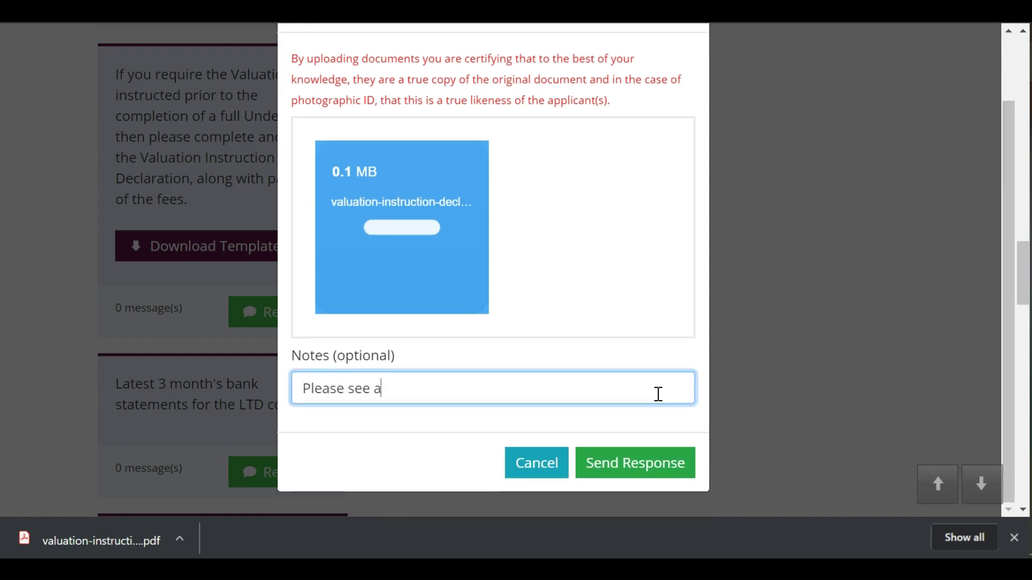
type("ttached")
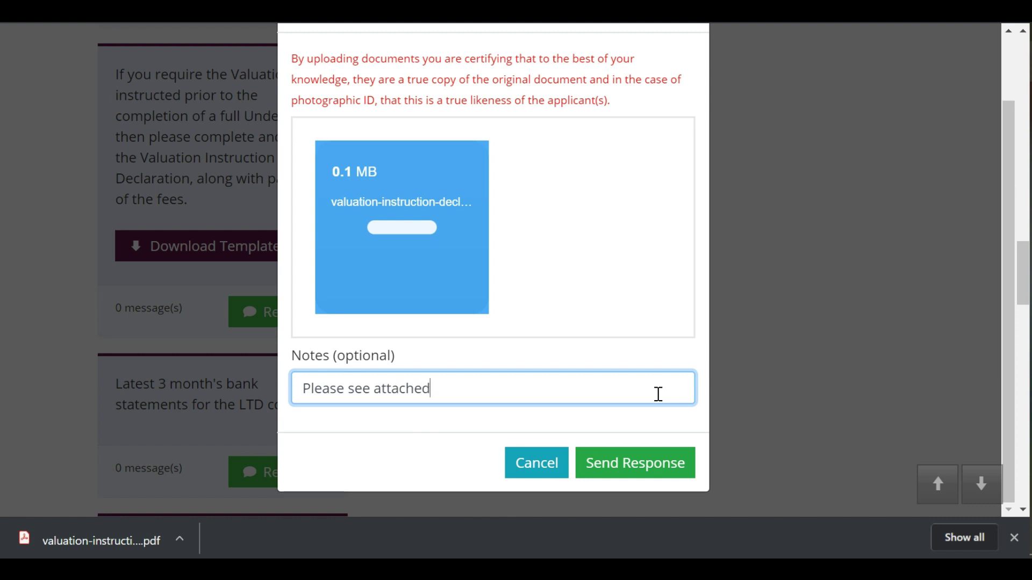
type(".")
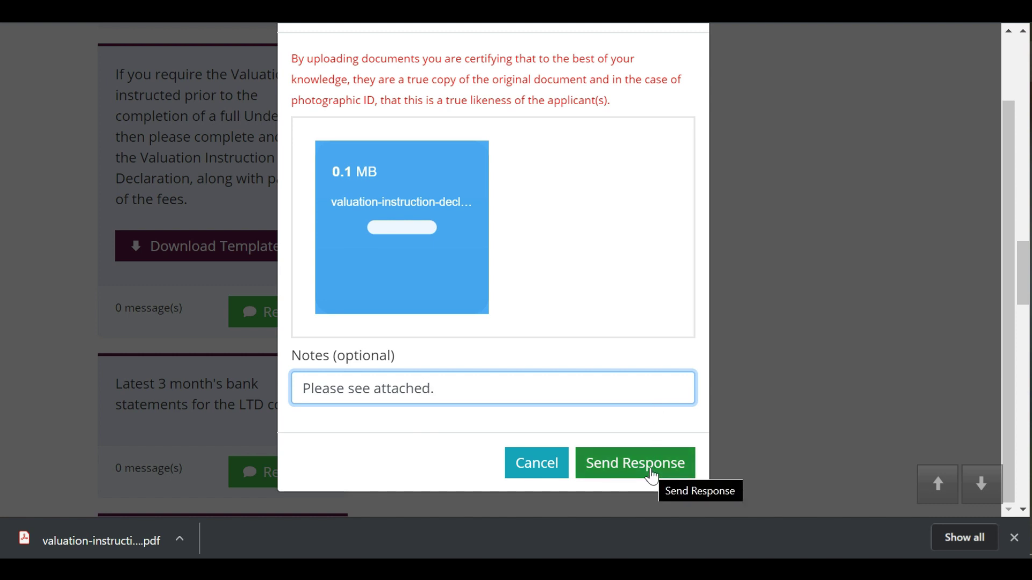
left_click(651, 476)
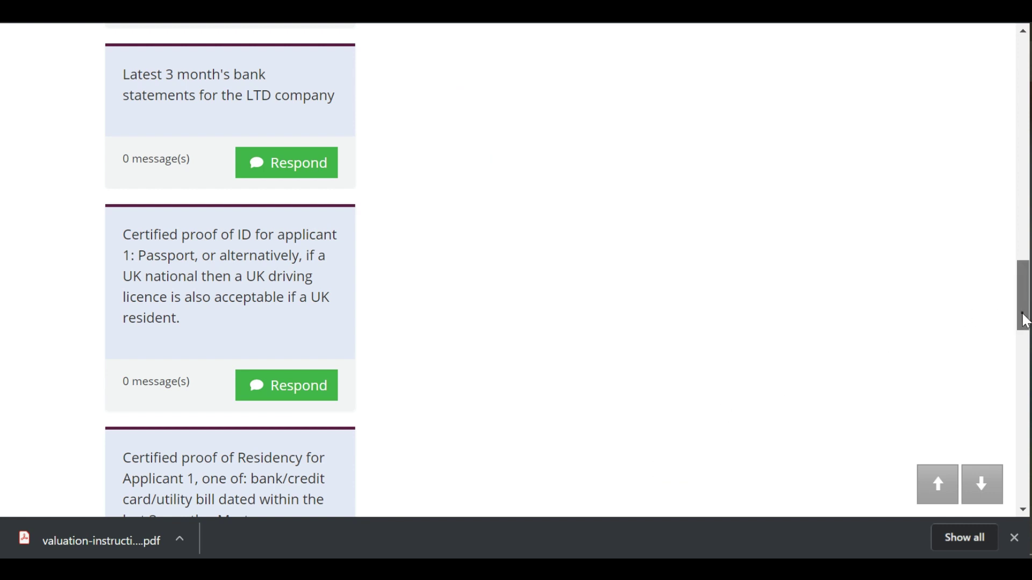
Check the valuation requirement under Submitted by expanding and collapsing its '1 message(s)'
left_click_drag(1023, 318, 1024, 175)
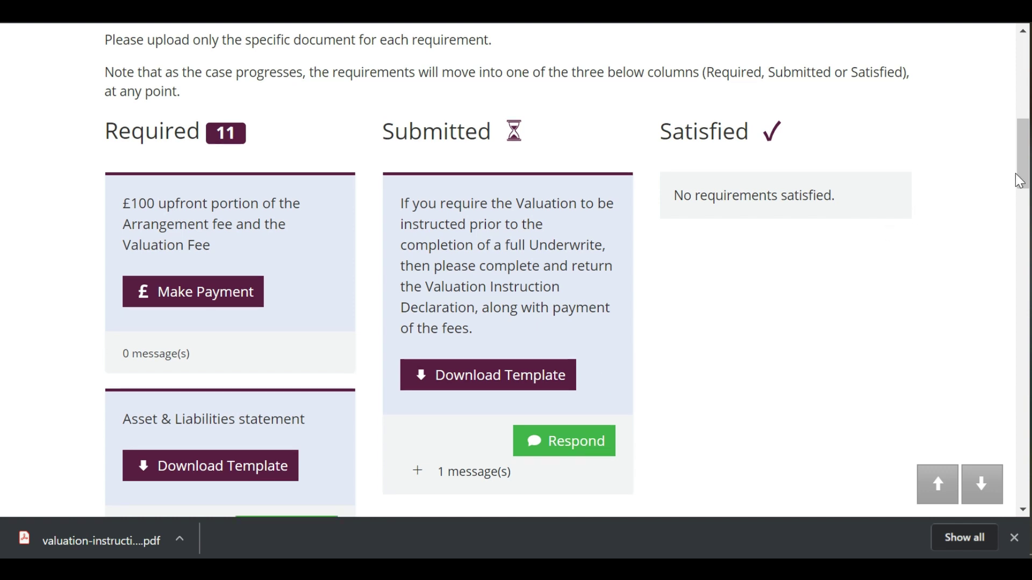
left_click_drag(1022, 161, 1026, 201)
left_click(468, 263)
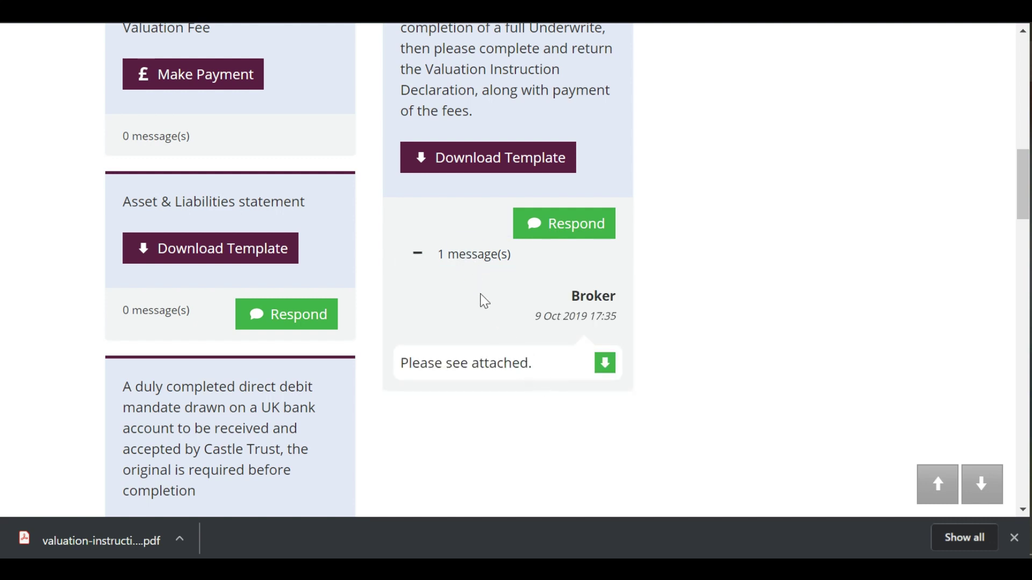
left_click(456, 257)
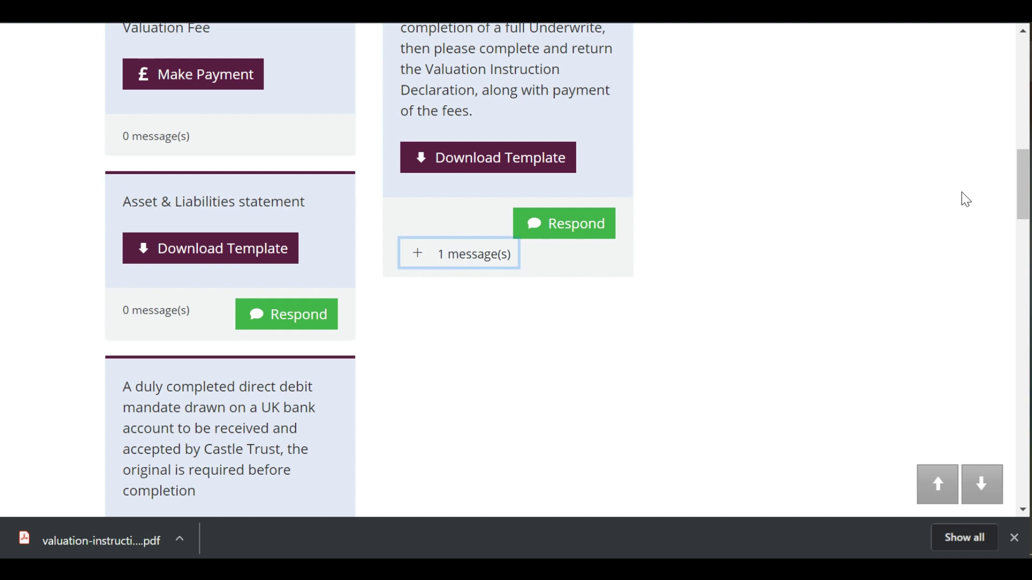
left_click_drag(1019, 206, 1021, 177)
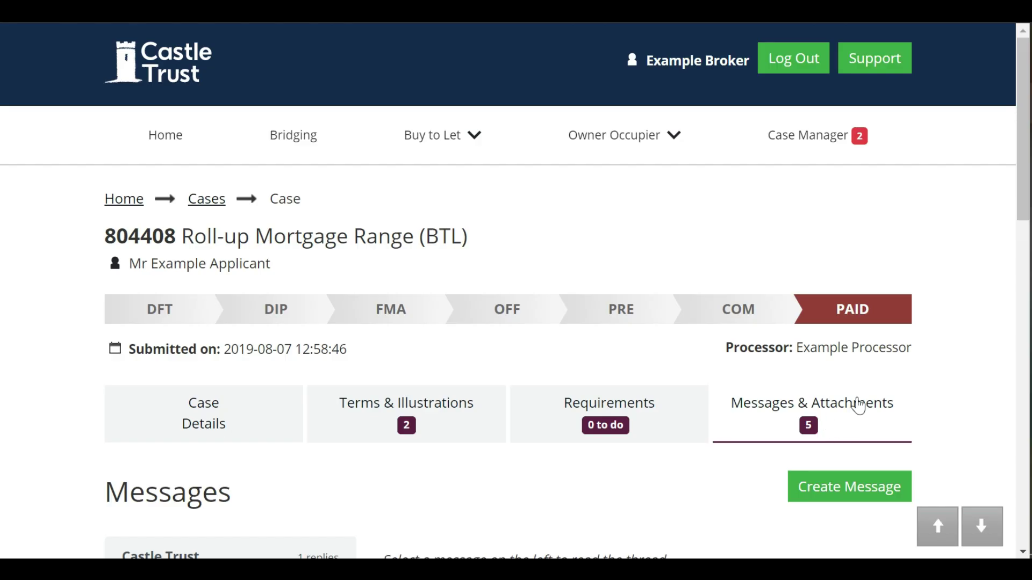
Read the 10 Sep 14:15 and 10:30 Castle Trust threads about the COT with finance
left_click_drag(1025, 212, 1007, 332)
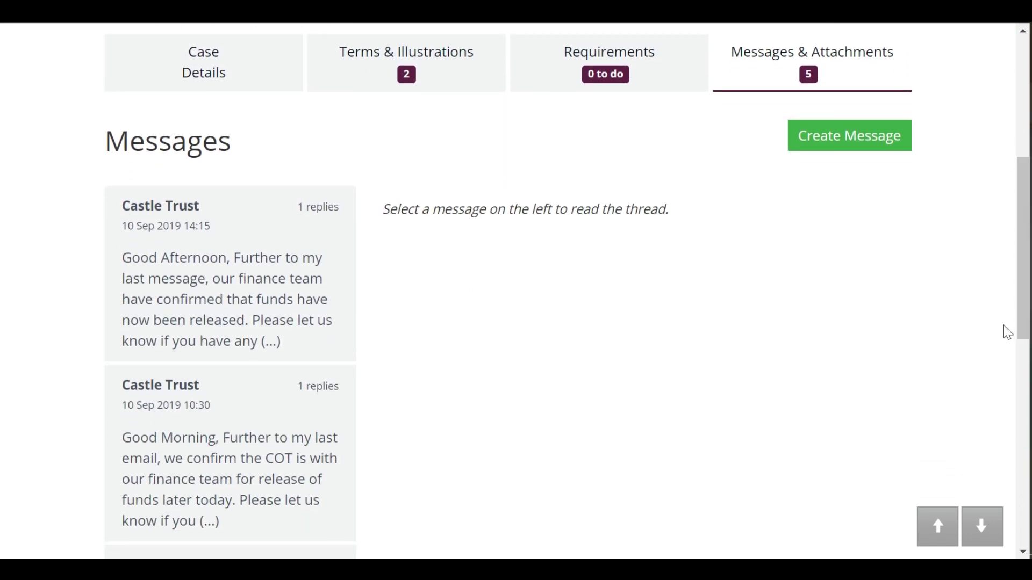
left_click(301, 317)
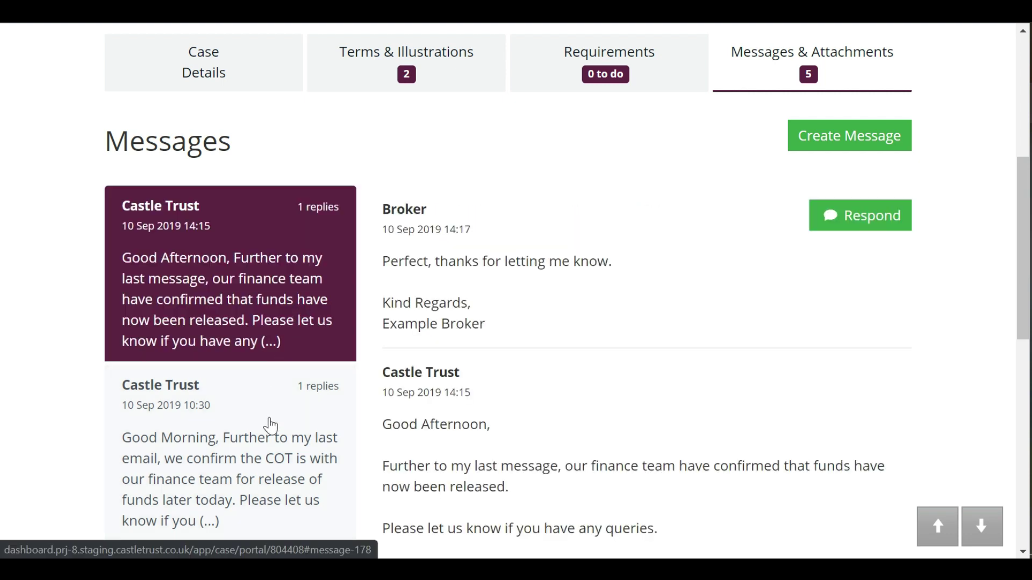
left_click(273, 439)
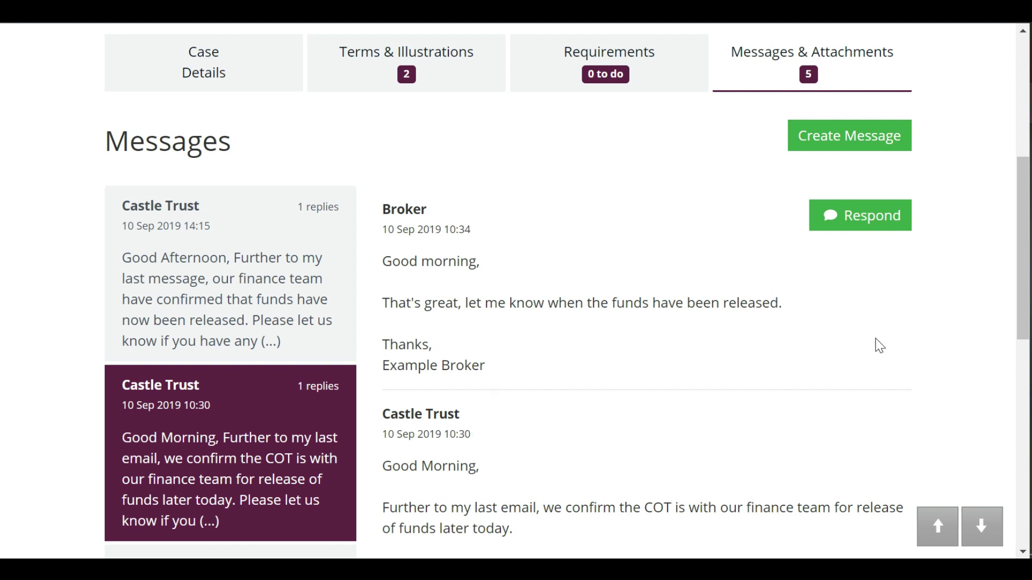
mouse_move(1022, 332)
left_mouse_down()
mouse_move(1026, 481)
mouse_move(1026, 343)
left_mouse_up()
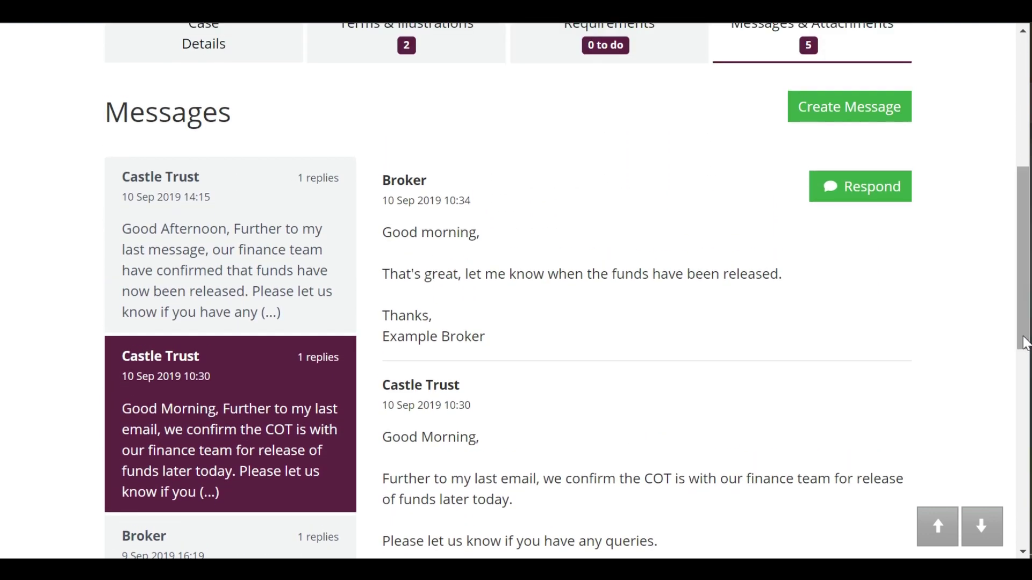
Send a new message reading 'Hello, Thank you for your help. Regards, Broker'
left_click(857, 116)
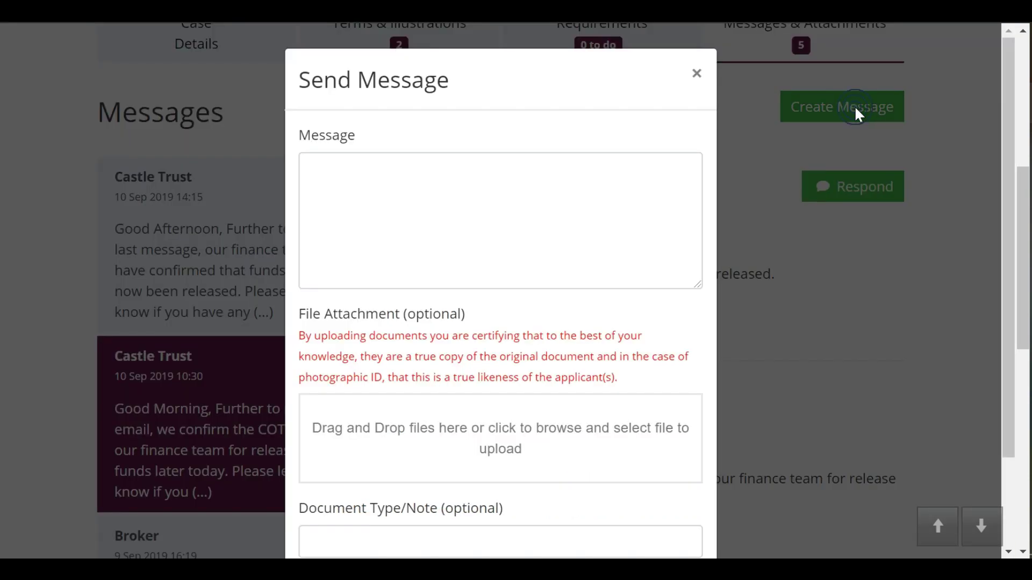
left_click(441, 208)
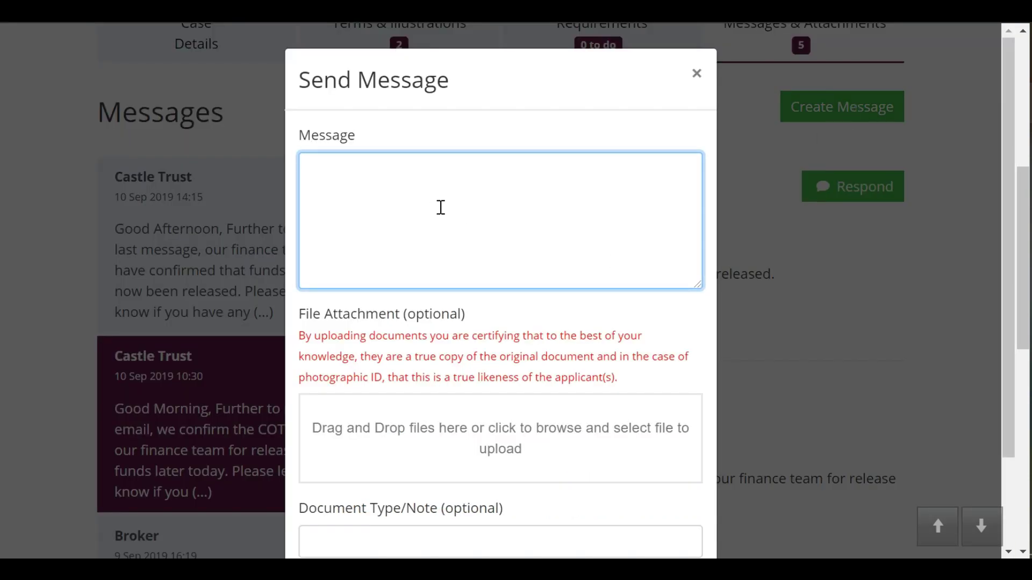
type("Hello,")
key("Return")
key("Return")
type("Thank you for yo")
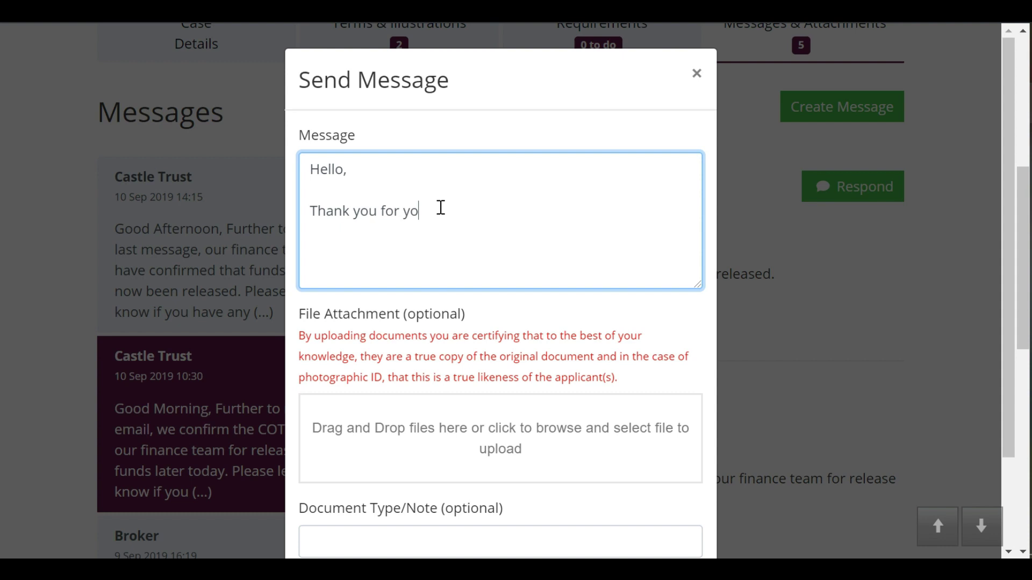
type("ur help.")
key("Return")
key("Return")
type("Regards,")
key("Return")
type("Broker")
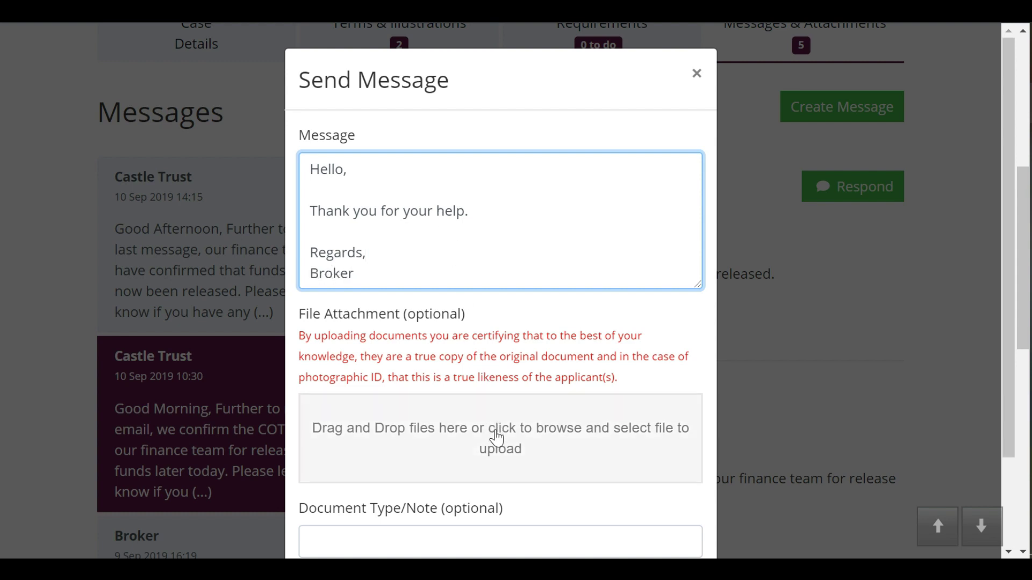
left_click_drag(1005, 251, 1008, 353)
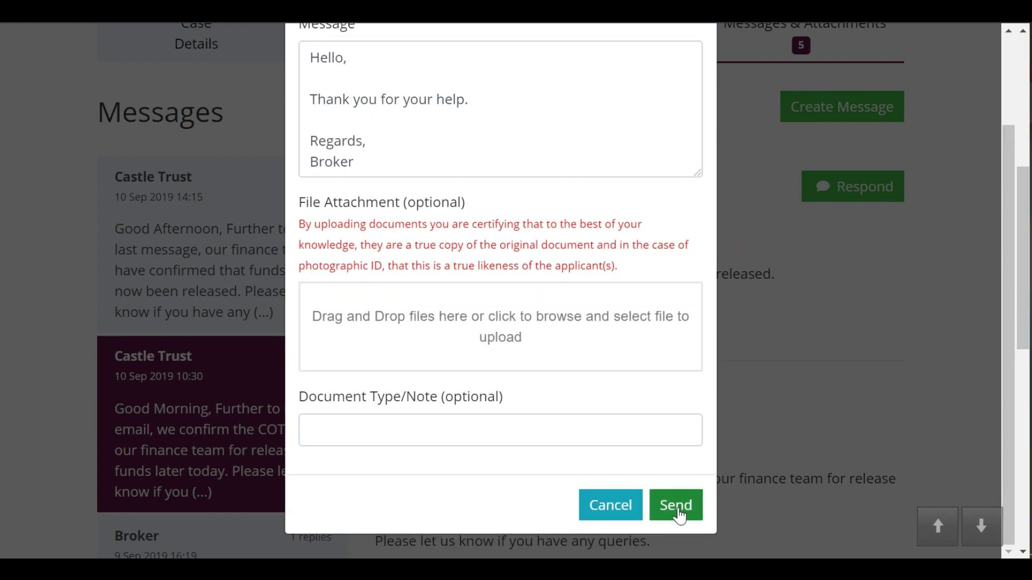
left_click(676, 509)
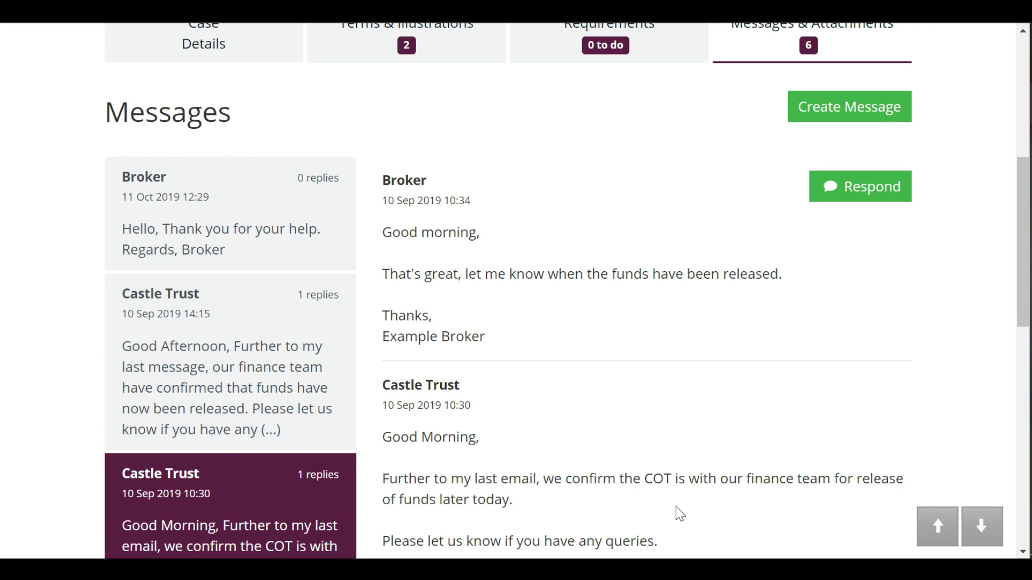
Show, then hide, the Pre Sales Loan Illustration's document history under Terms & Illustrations
left_click(312, 261)
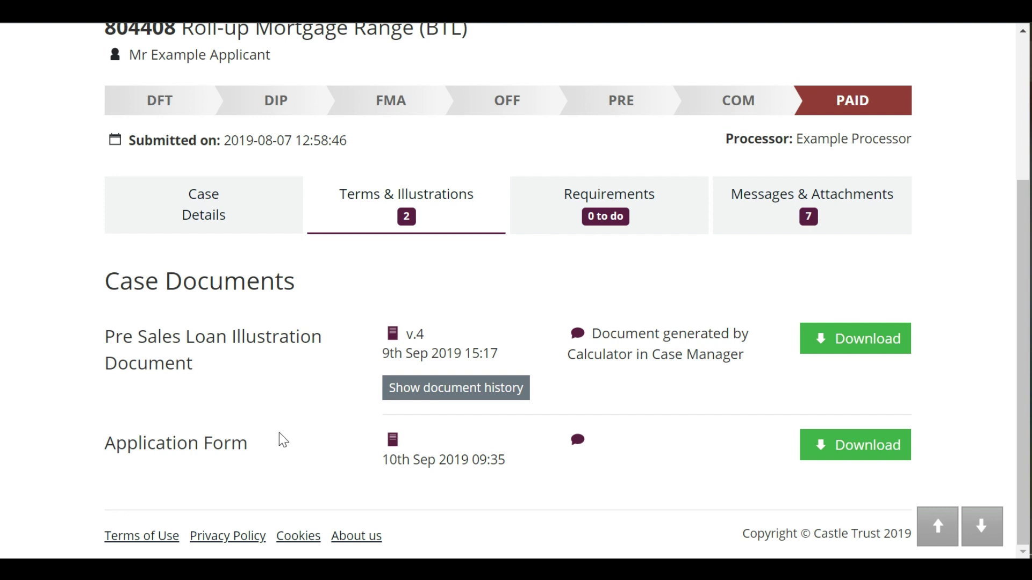
left_click(406, 391)
scroll(406, 391, "down", 2)
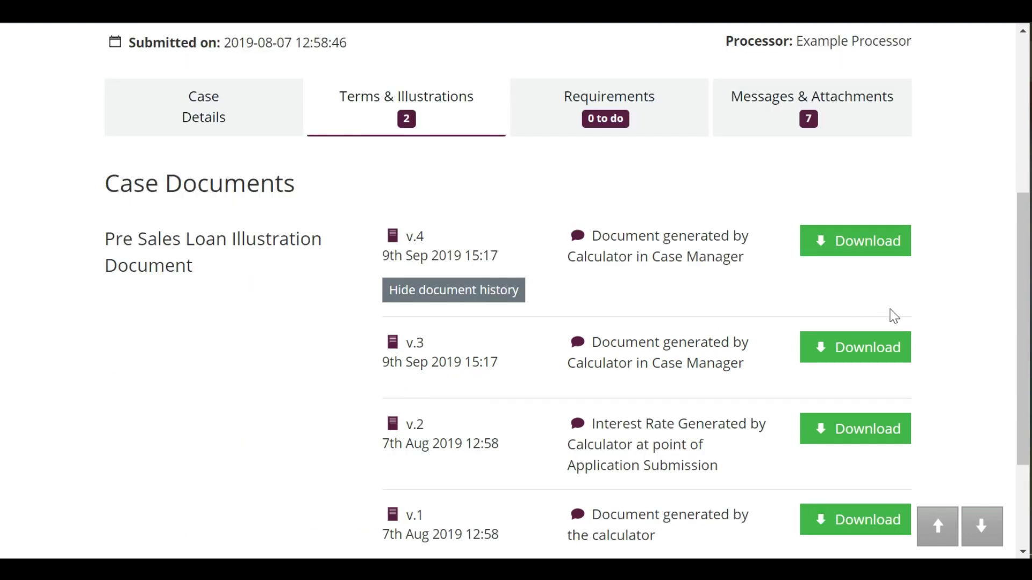
left_click_drag(1020, 279, 1021, 333)
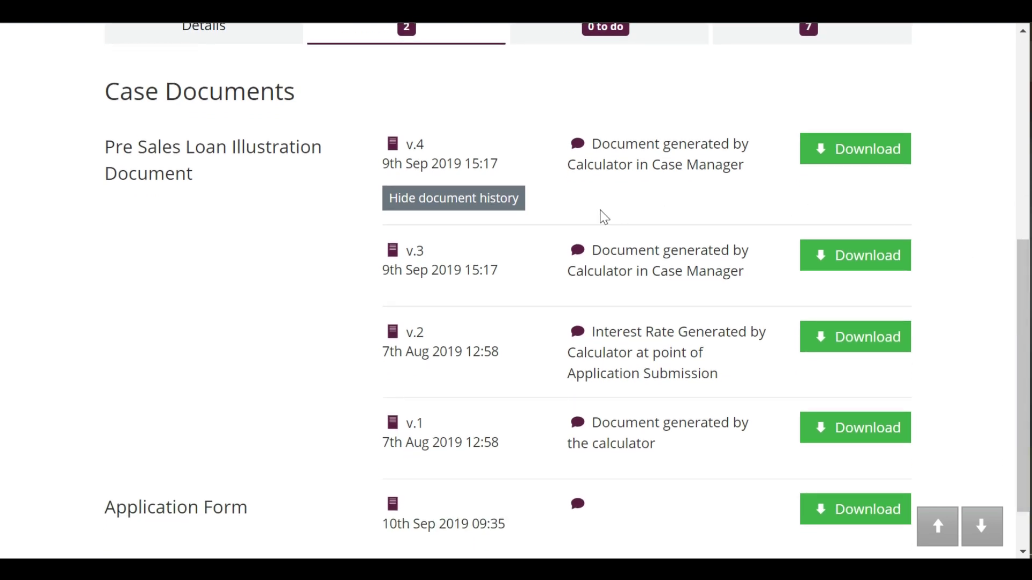
left_click(505, 199)
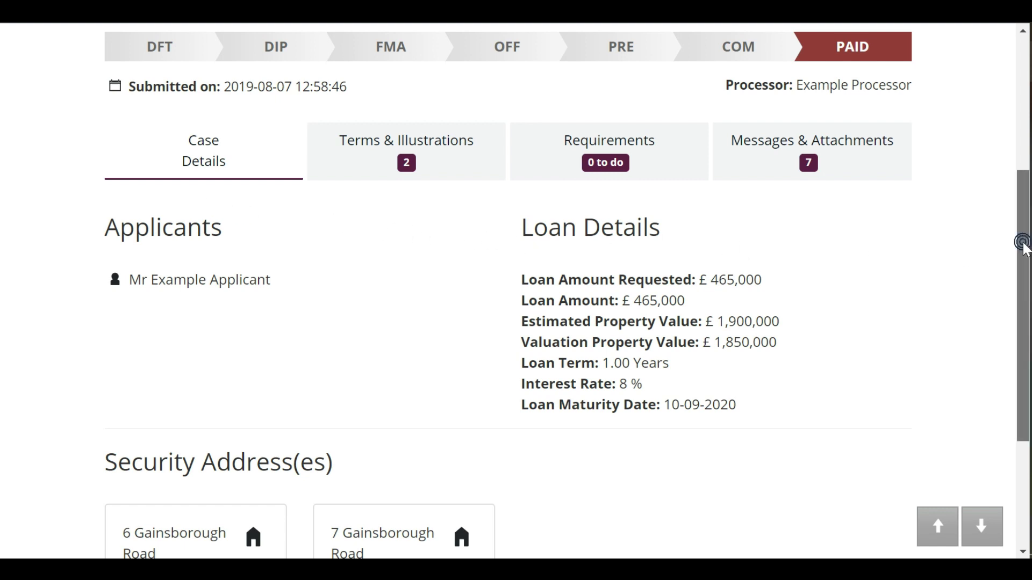
Scroll Case Details down to the £465,000 Loan Details and the two security addresses
left_click_drag(1023, 249, 1008, 340)
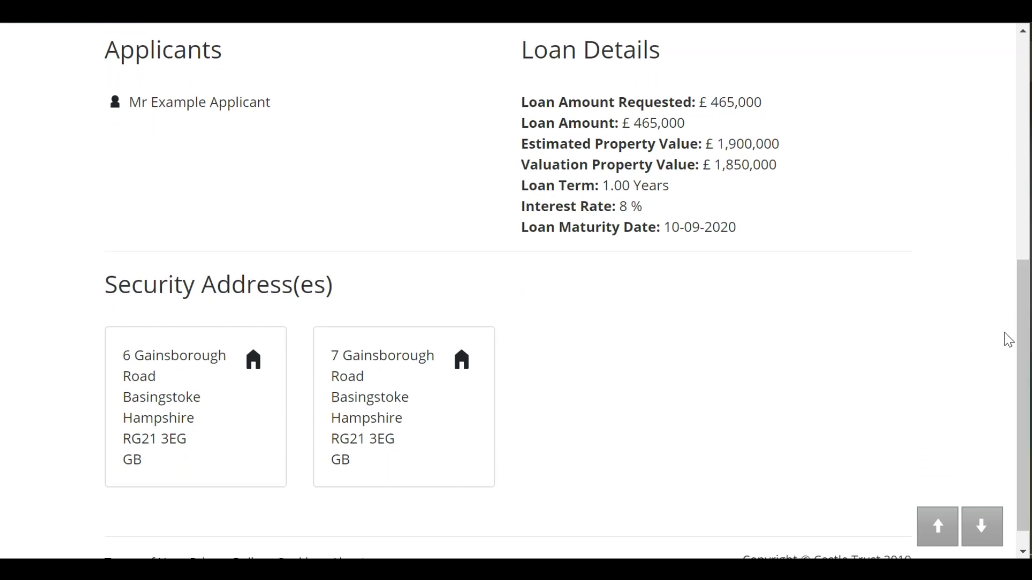